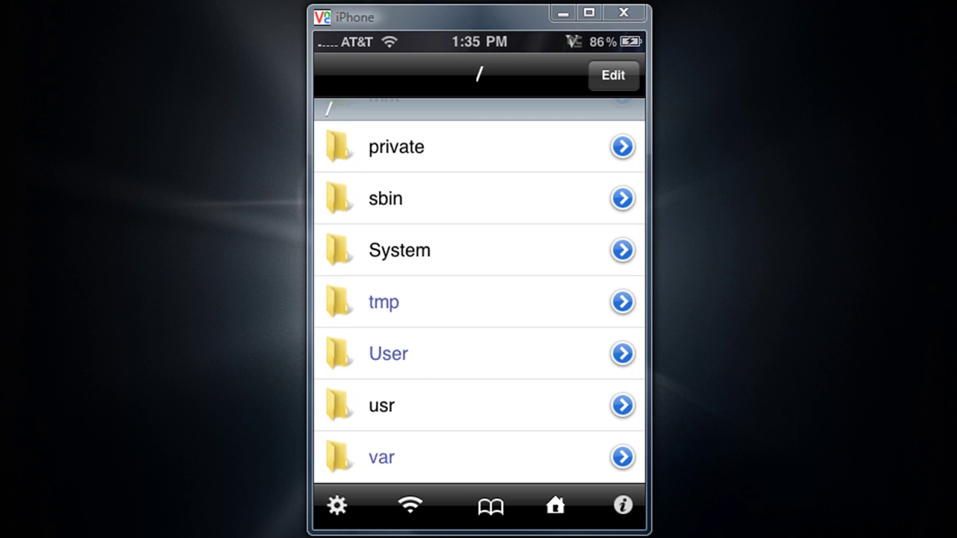
Open the folder /var/lib/dpkg/updates and check in edit mode whether it holds any files.
click(382, 457)
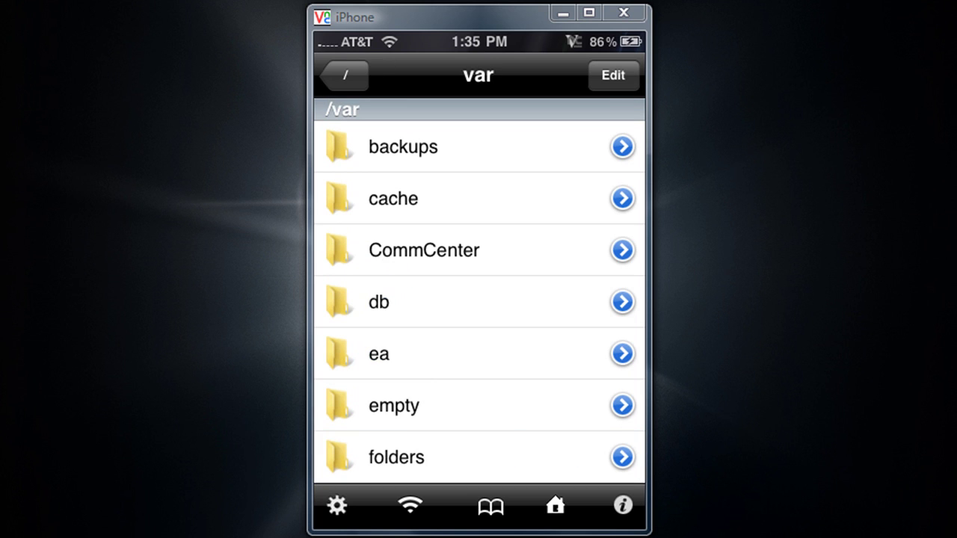
scroll(479, 302, down, 3)
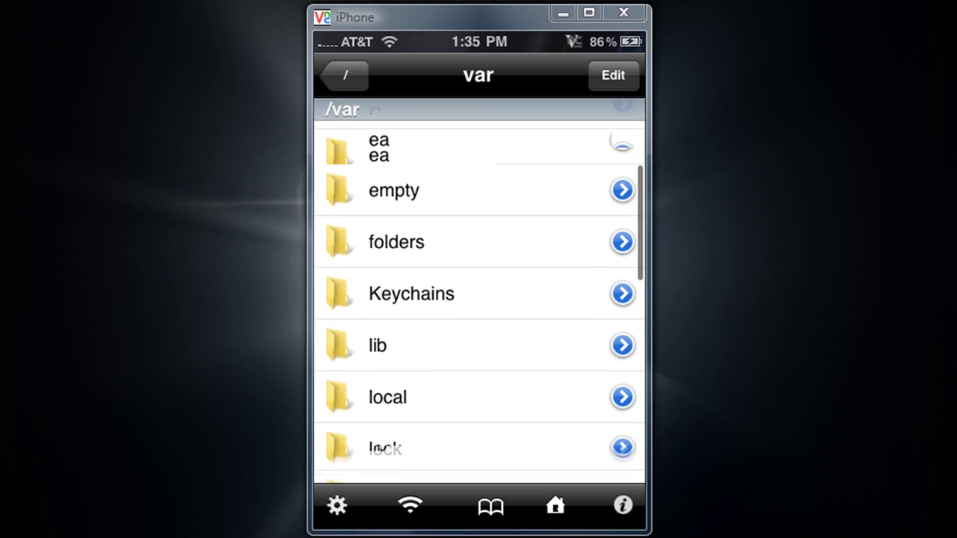
click(377, 348)
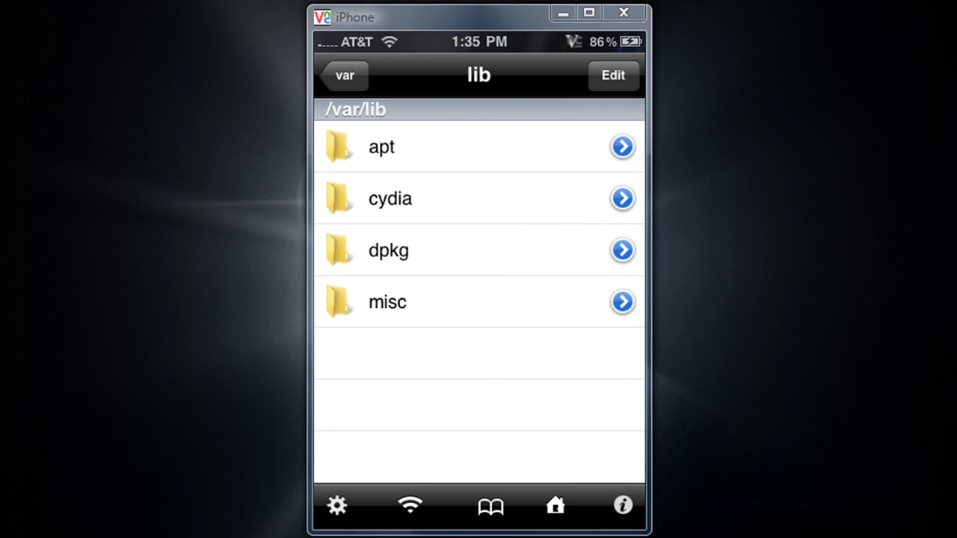
click(388, 251)
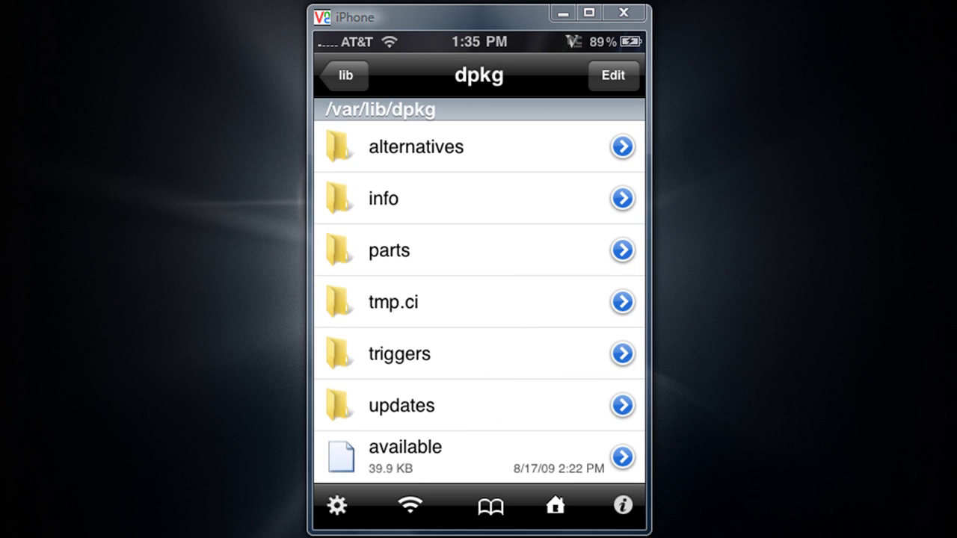
click(401, 405)
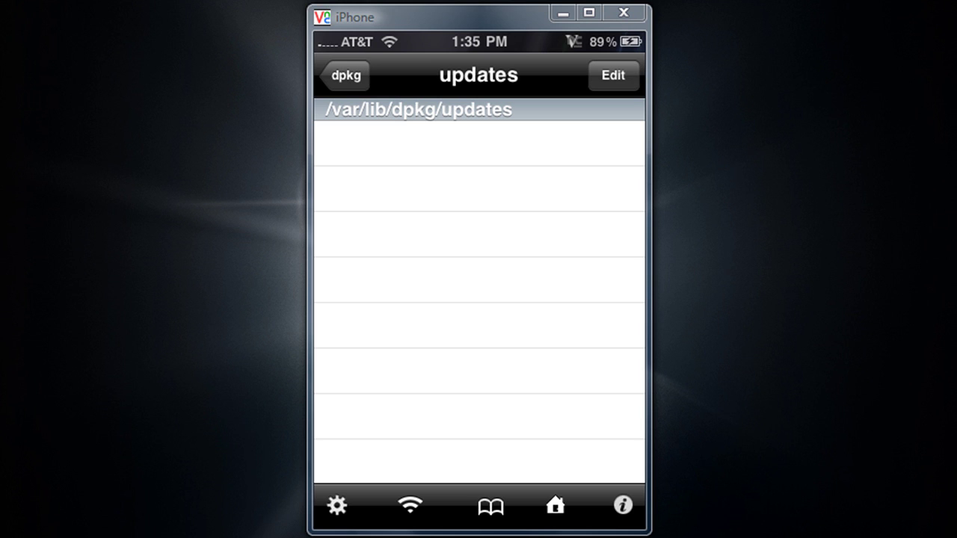
click(613, 74)
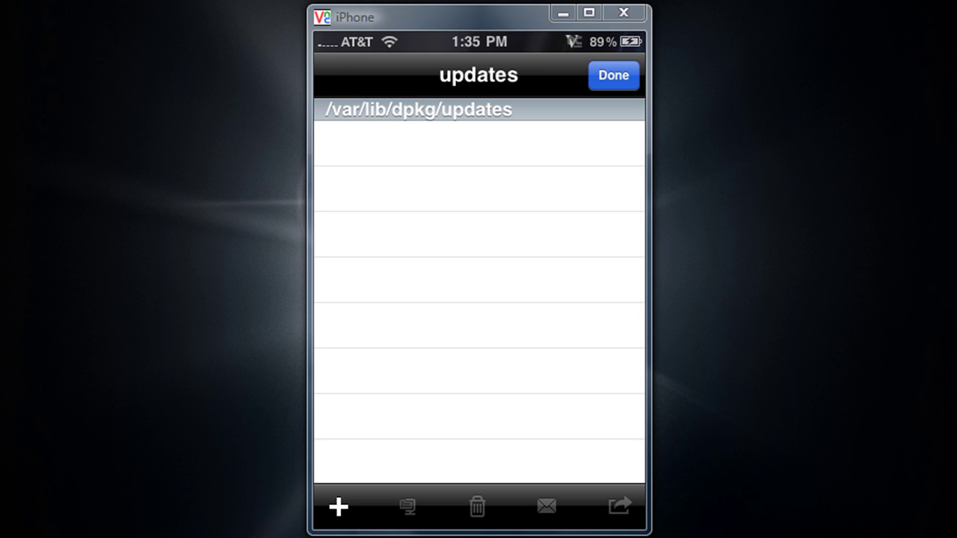
click(612, 76)
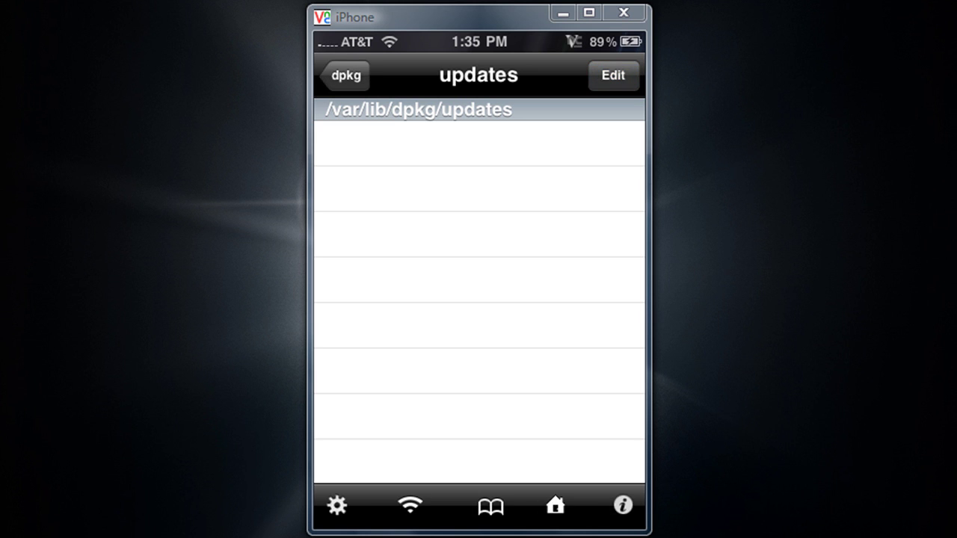
Go to the folder /var/lib/apt/lists and look through all of its repository files.
click(346, 76)
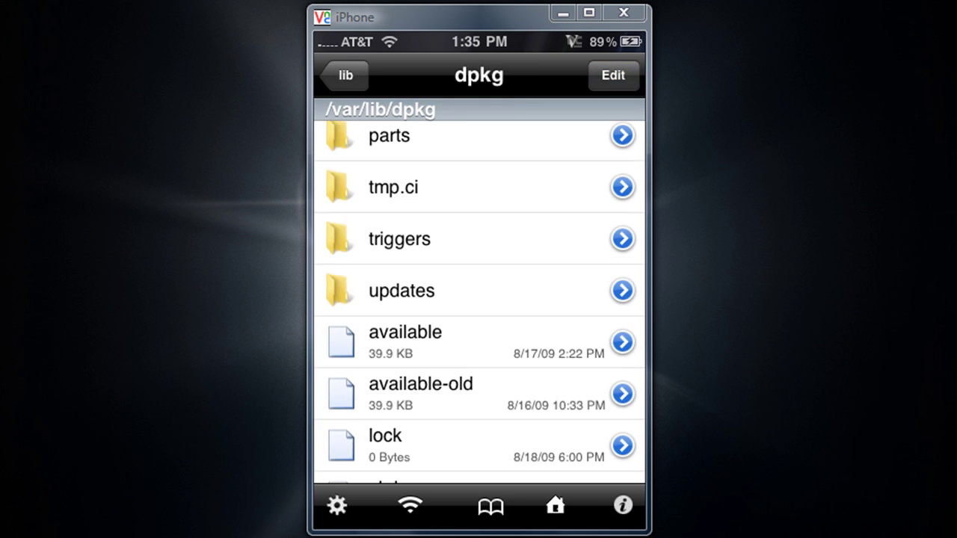
scroll(479, 301, up, 3)
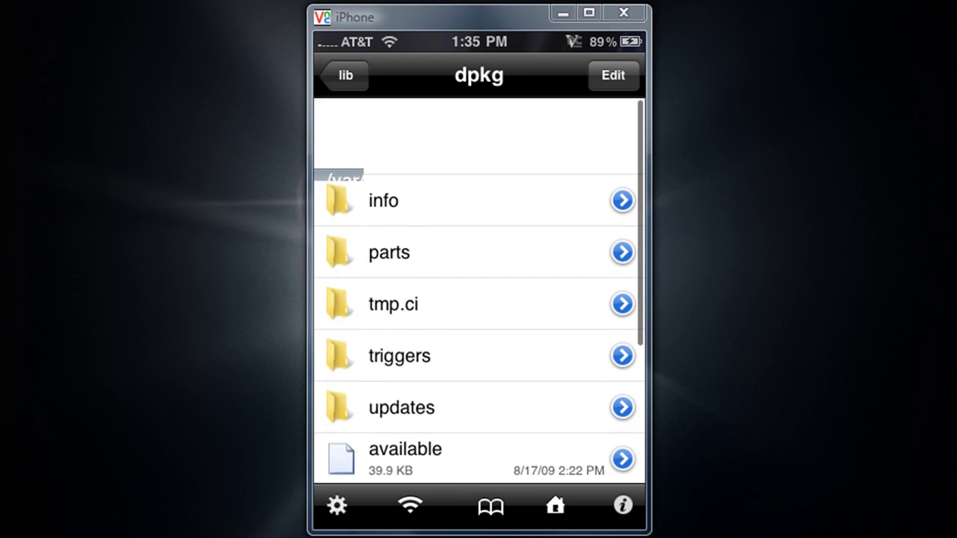
click(346, 75)
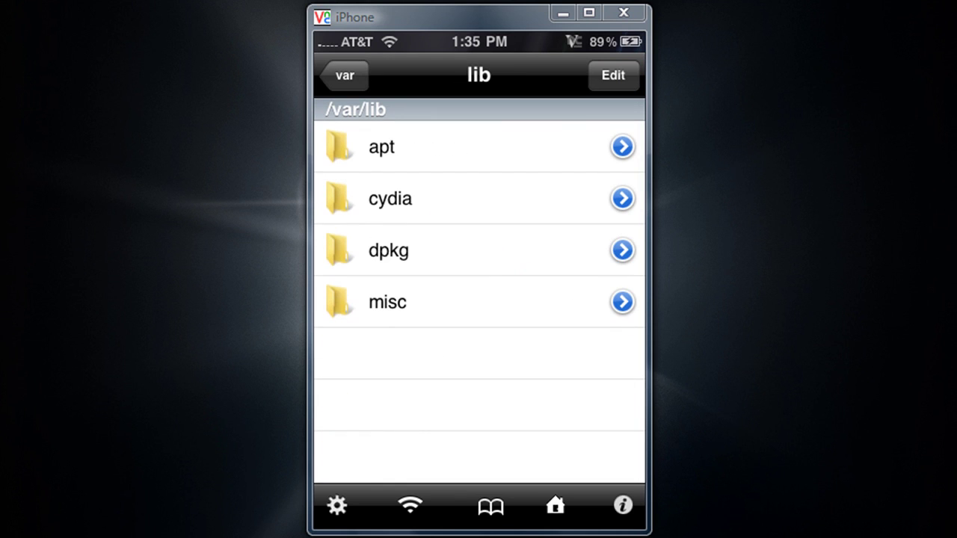
click(478, 147)
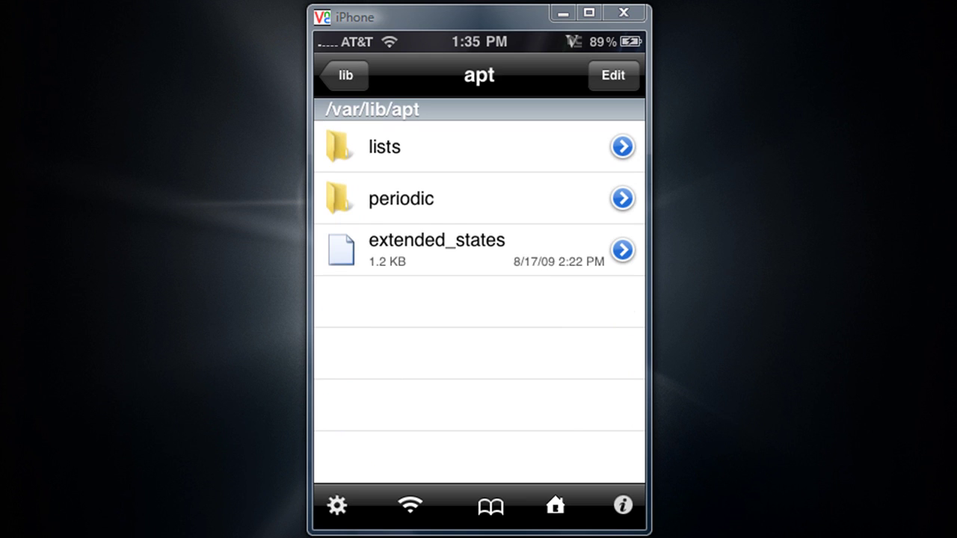
click(381, 147)
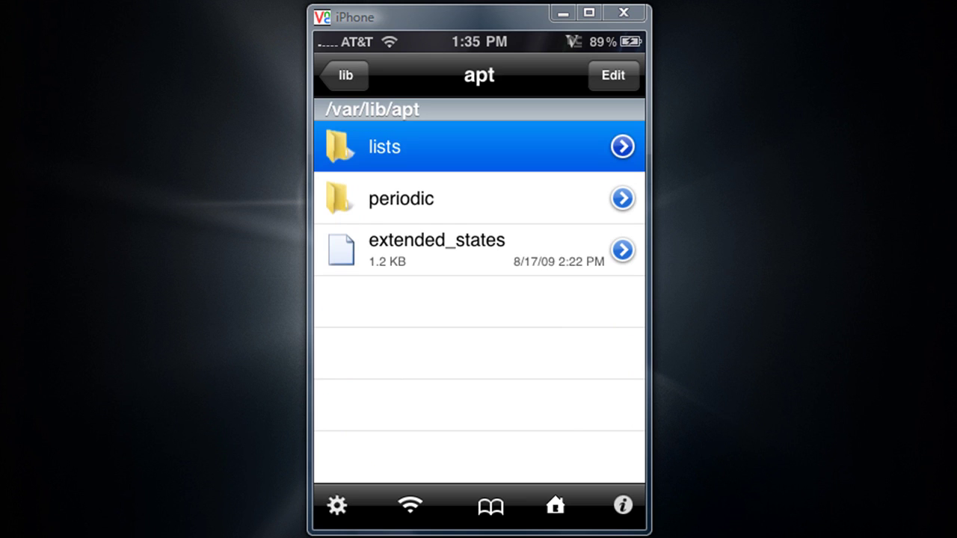
scroll(478, 299, down, 10)
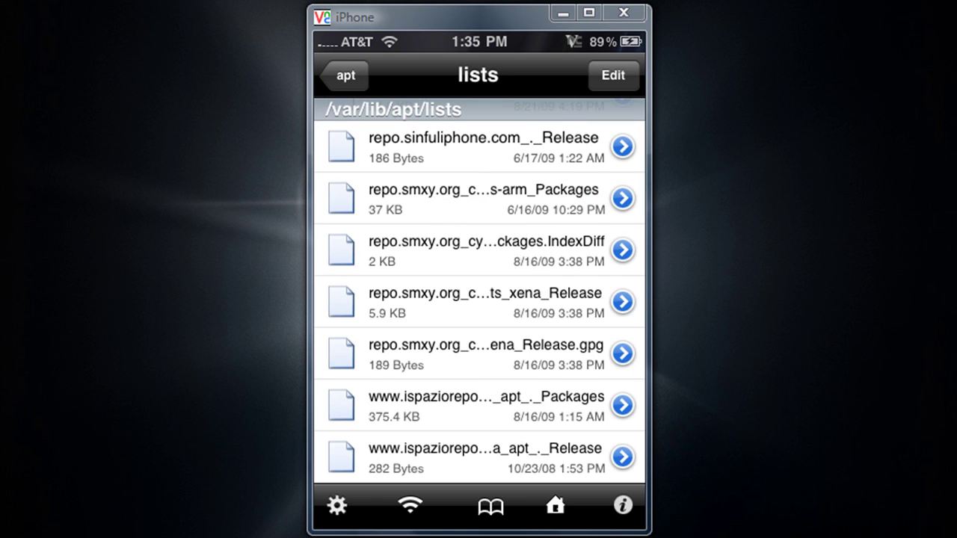
scroll(479, 299, up, 5)
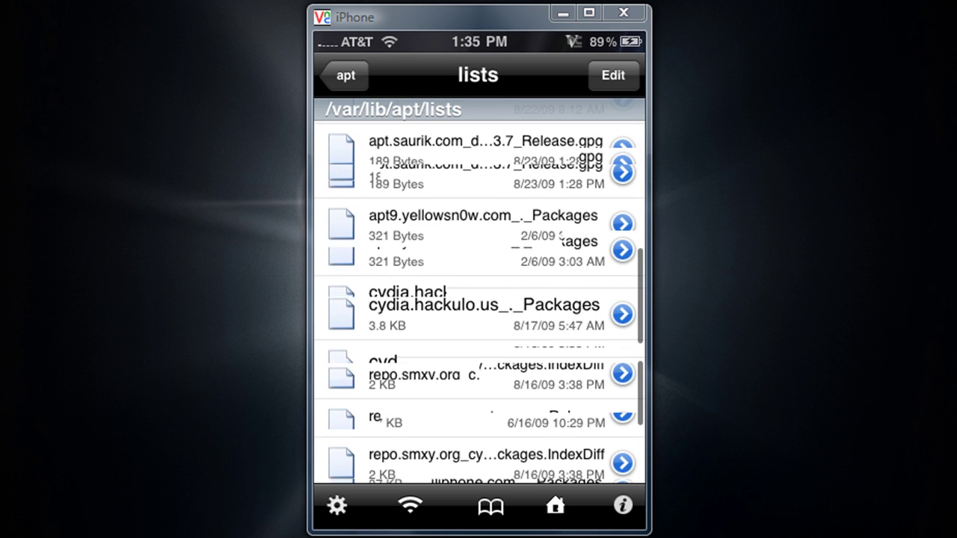
scroll(478, 299, up, 3)
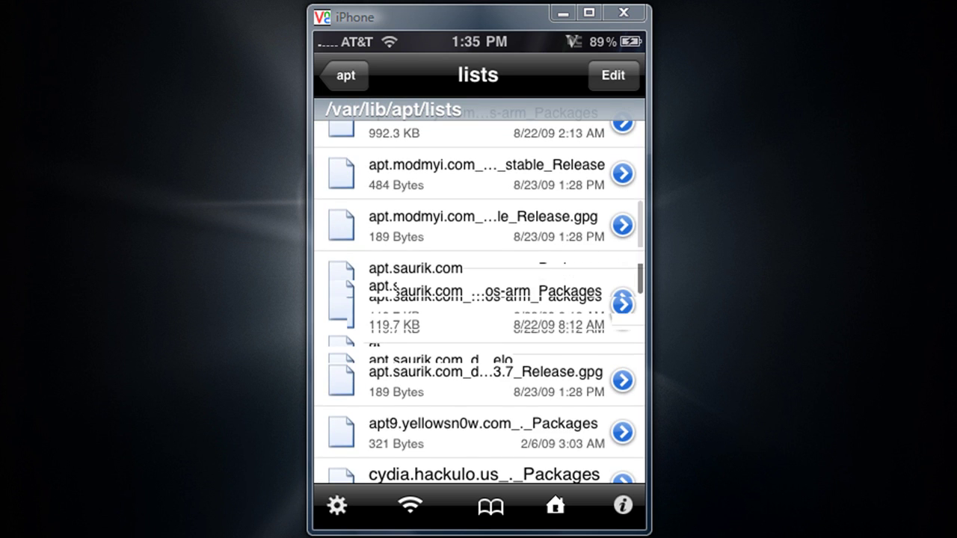
scroll(478, 299, up, 3)
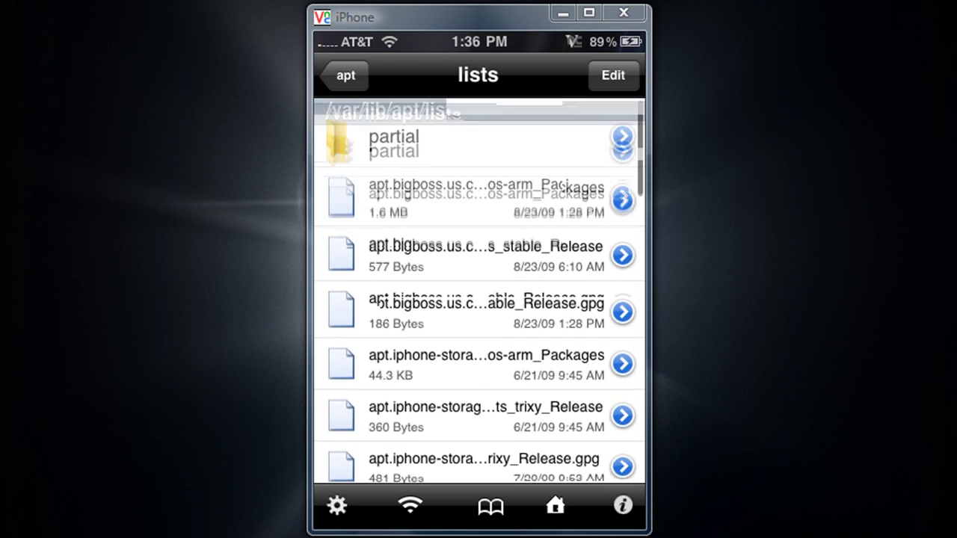
Reopen the lists folder, try out marking the partial folder in edit mode, and leave editing with nothing selected.
click(345, 76)
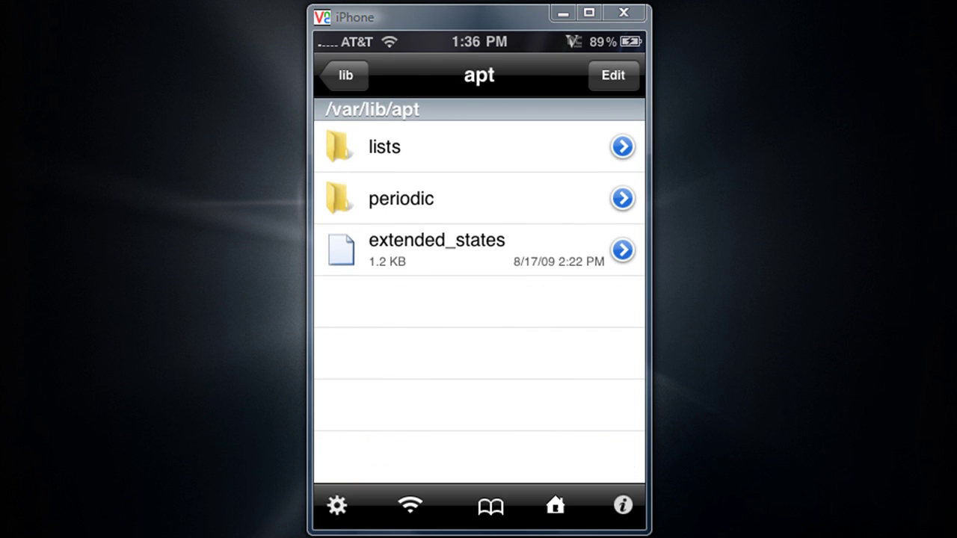
click(478, 146)
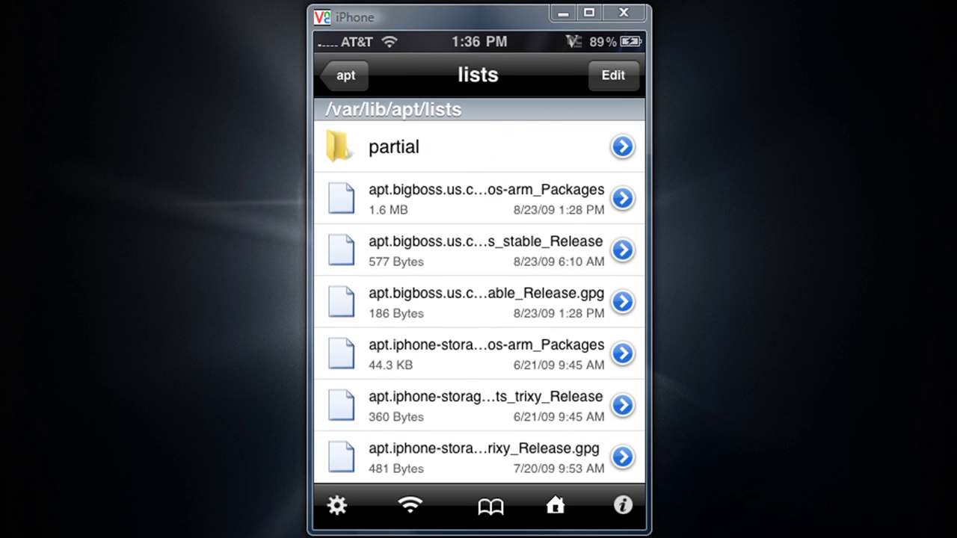
click(613, 74)
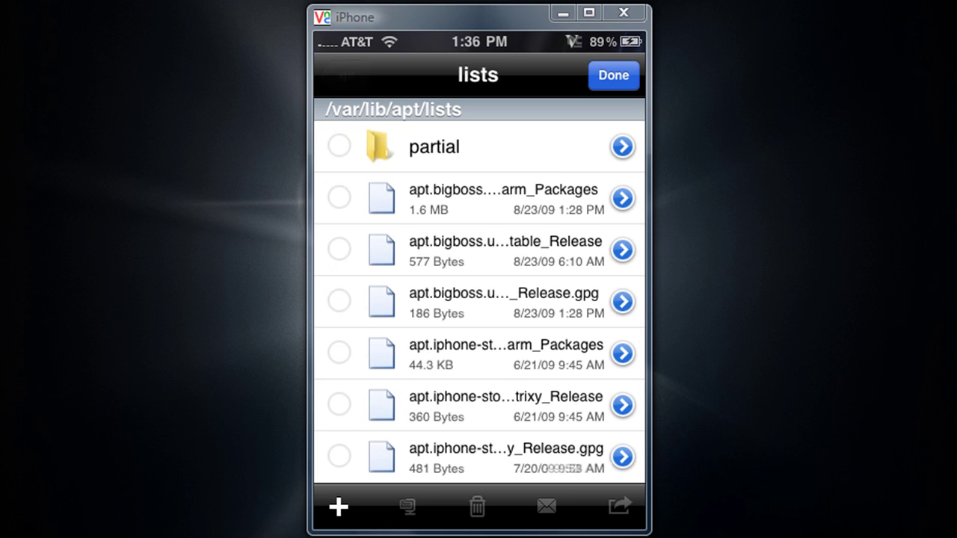
click(339, 145)
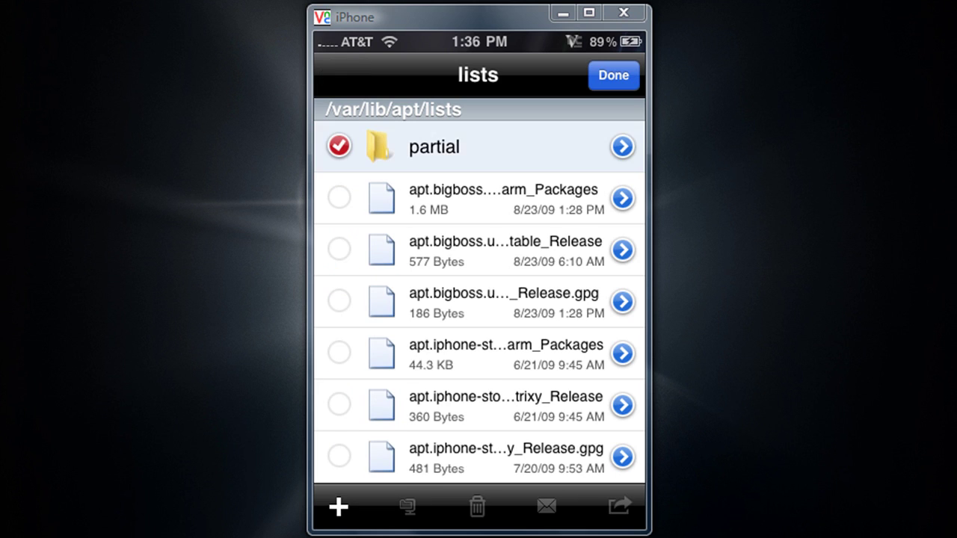
click(338, 146)
scroll(478, 302, down, 2)
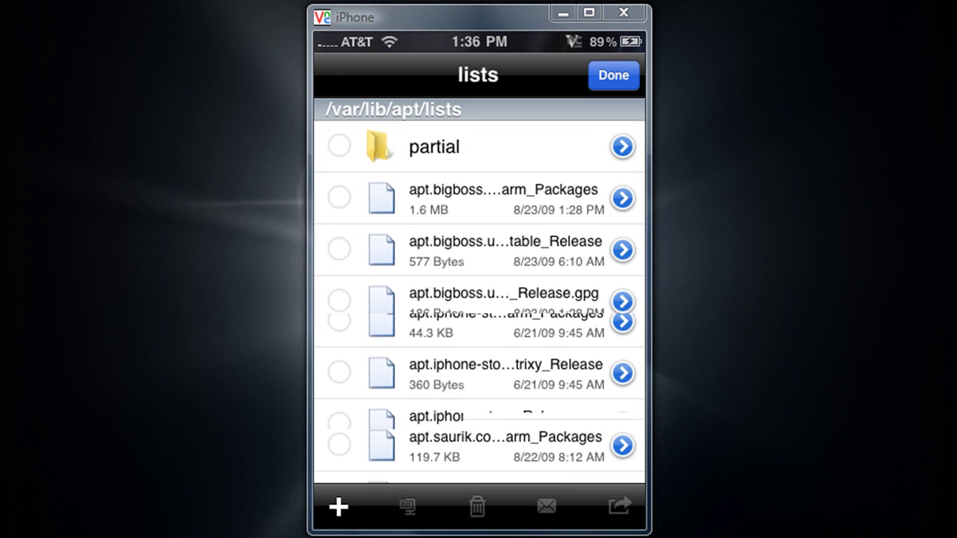
scroll(478, 302, down, 15)
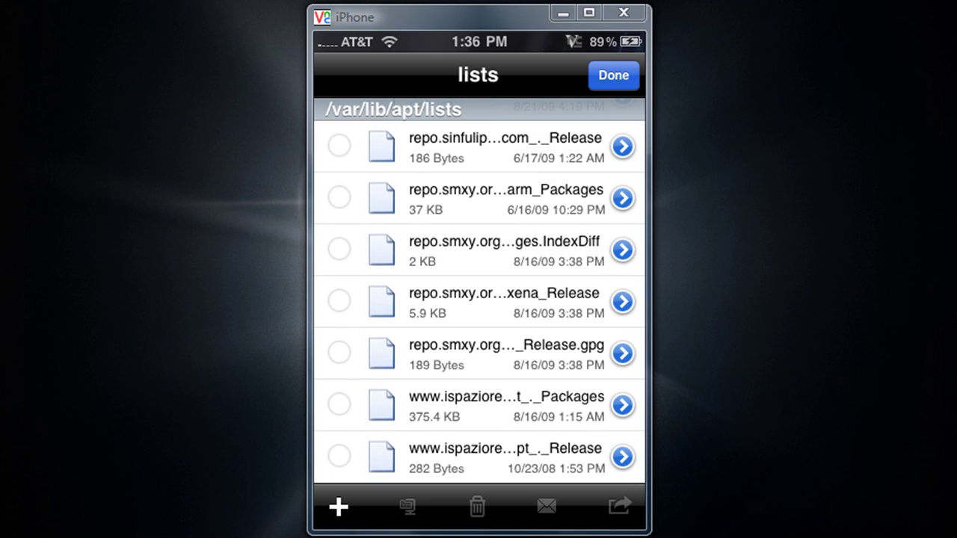
click(613, 74)
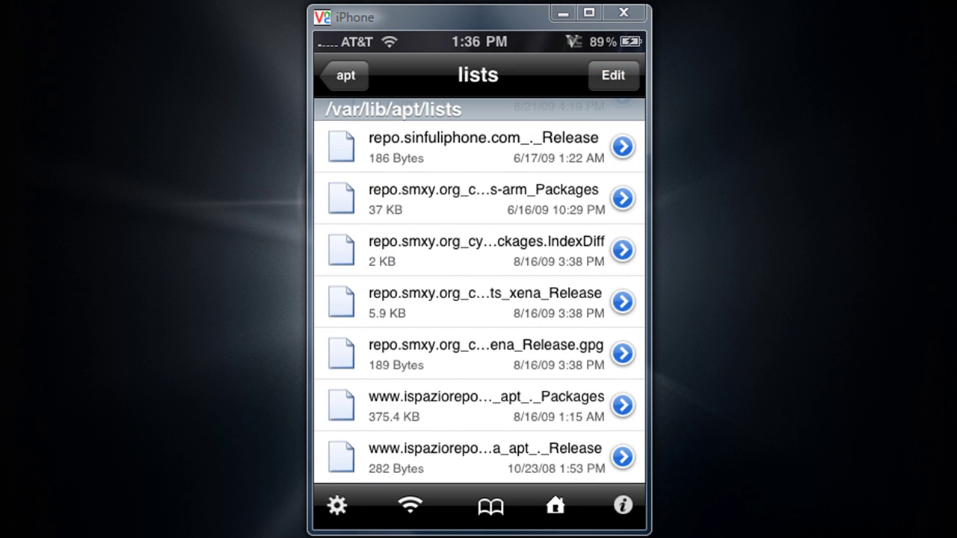
Switch to Cydia and read through its home page down to the device information.
key(Home)
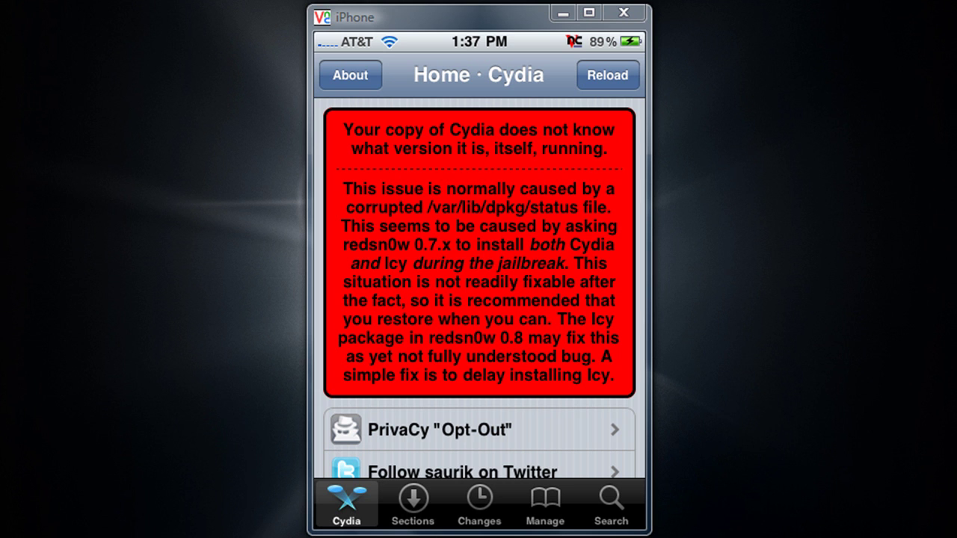
scroll(478, 291, down, 3)
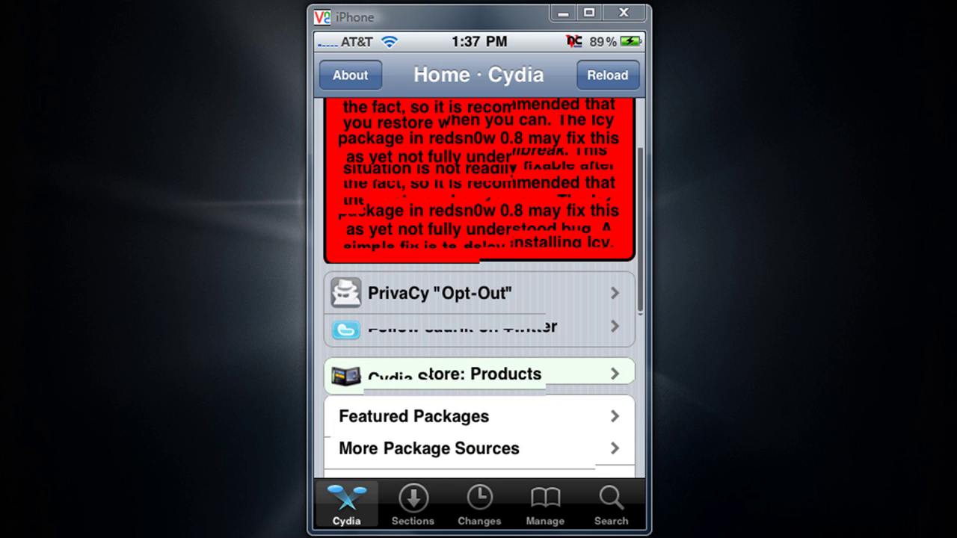
scroll(478, 291, down, 5)
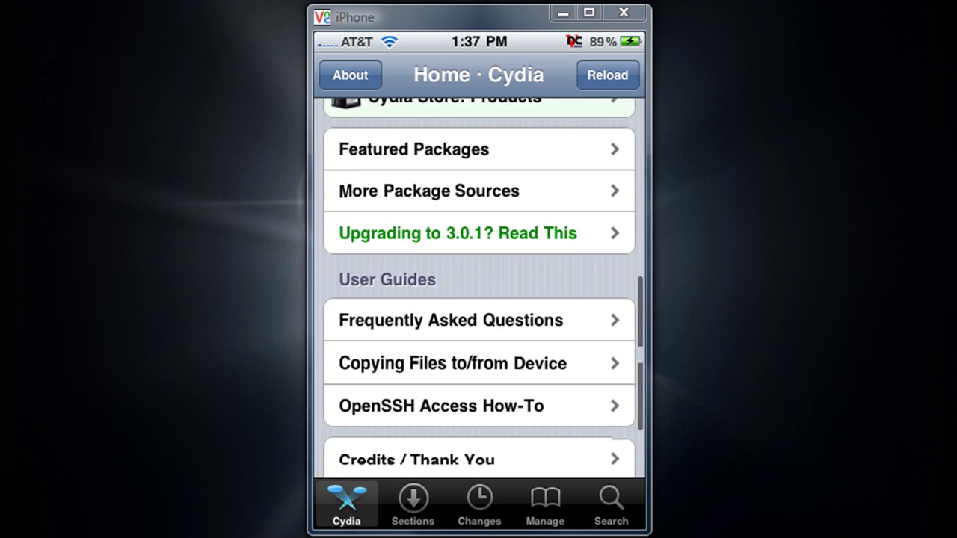
scroll(478, 291, down, 3)
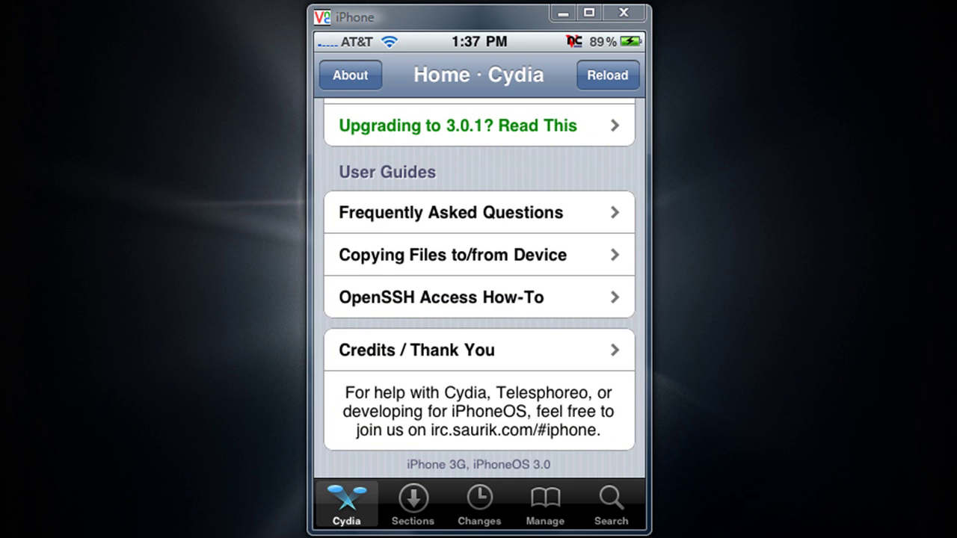
Try to install all available upgrades from Cydia's list of changes, reviewing the planned modifications, and return to the list.
click(413, 504)
click(479, 504)
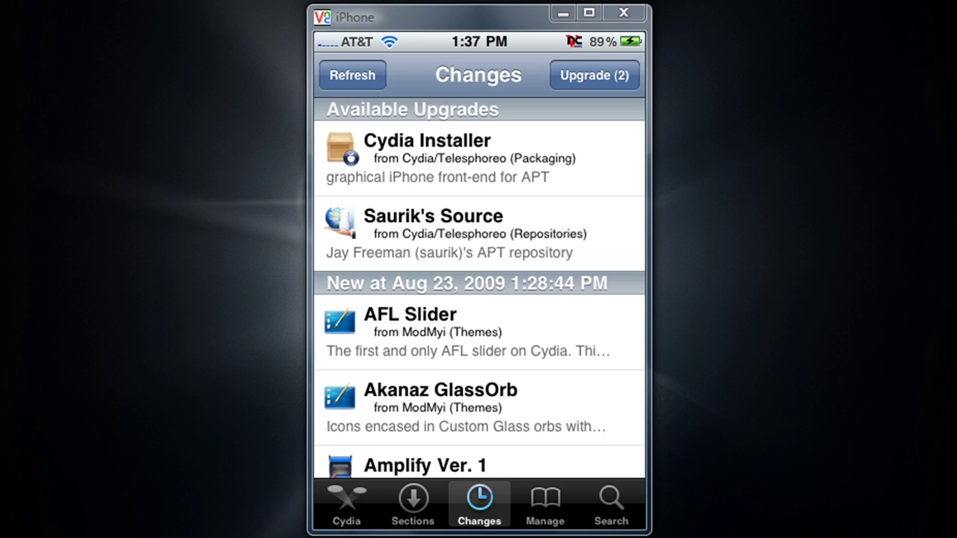
scroll(479, 287, up, 1)
click(594, 75)
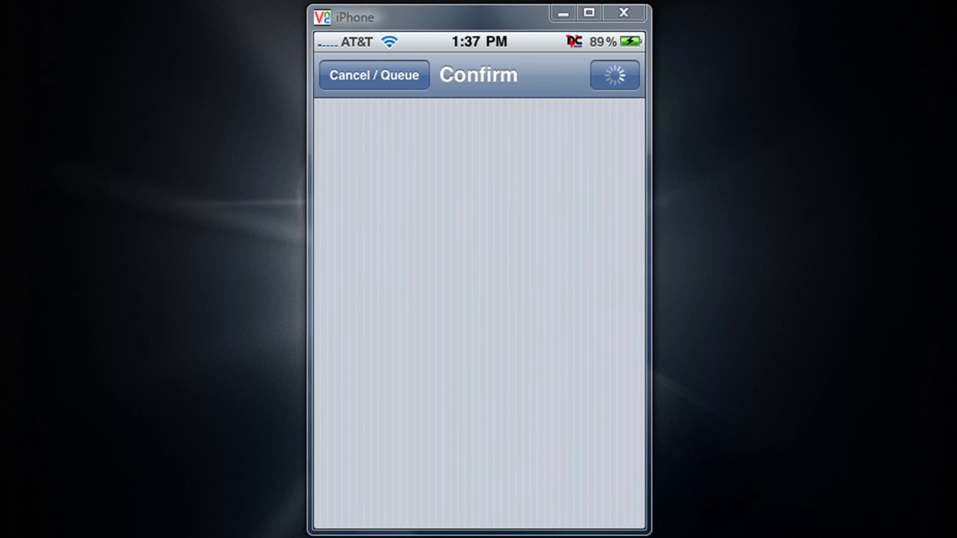
scroll(479, 314, down, 5)
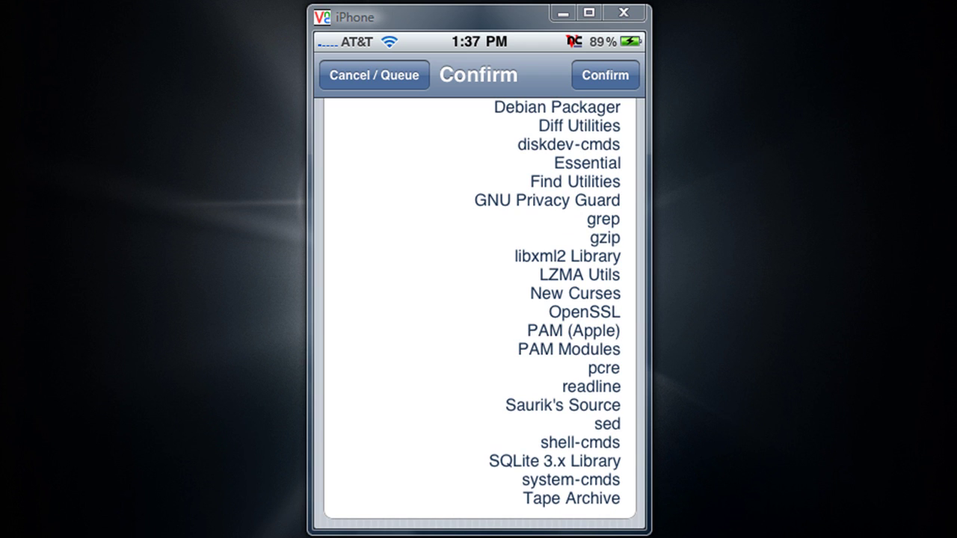
scroll(479, 314, up, 5)
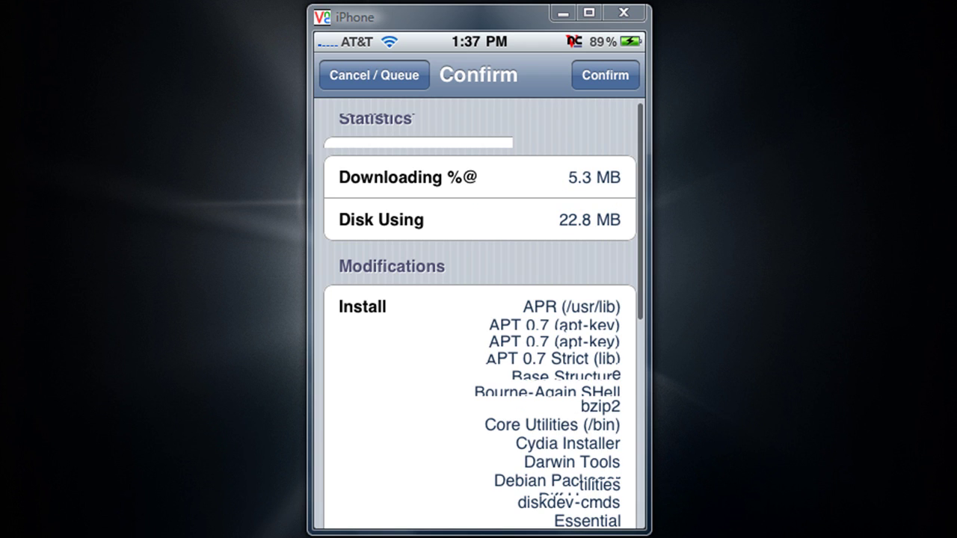
click(605, 75)
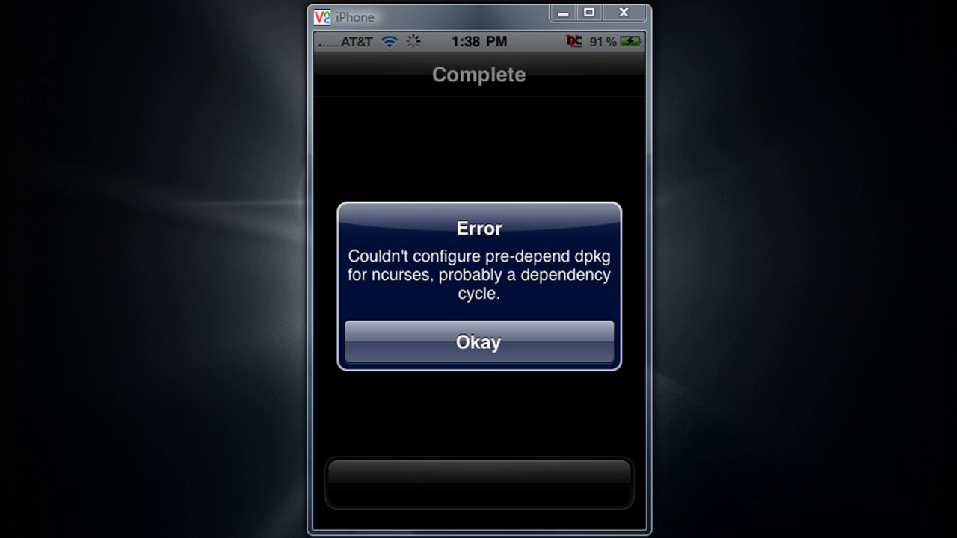
click(478, 342)
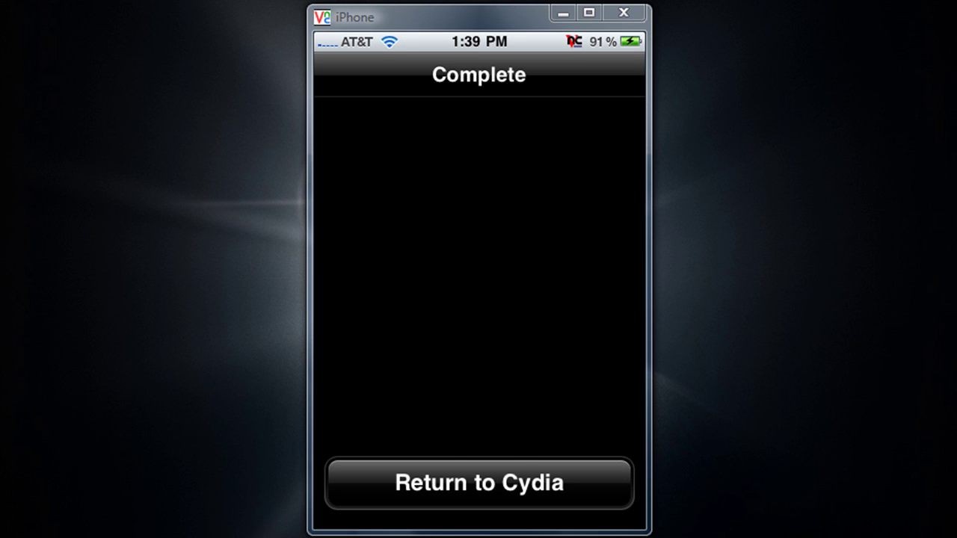
click(479, 483)
click(608, 486)
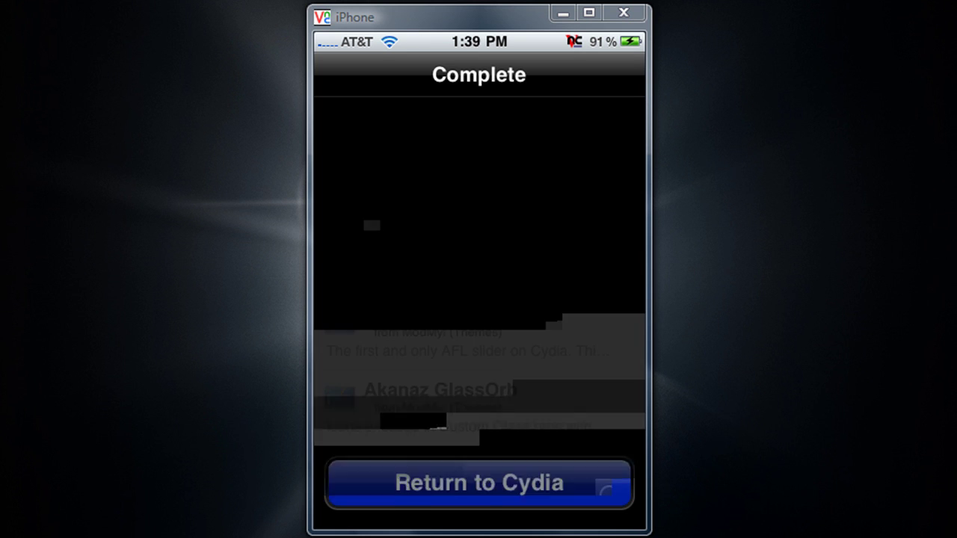
Look through the new packages in Cydia's list of changes.
scroll(479, 299, down, 5)
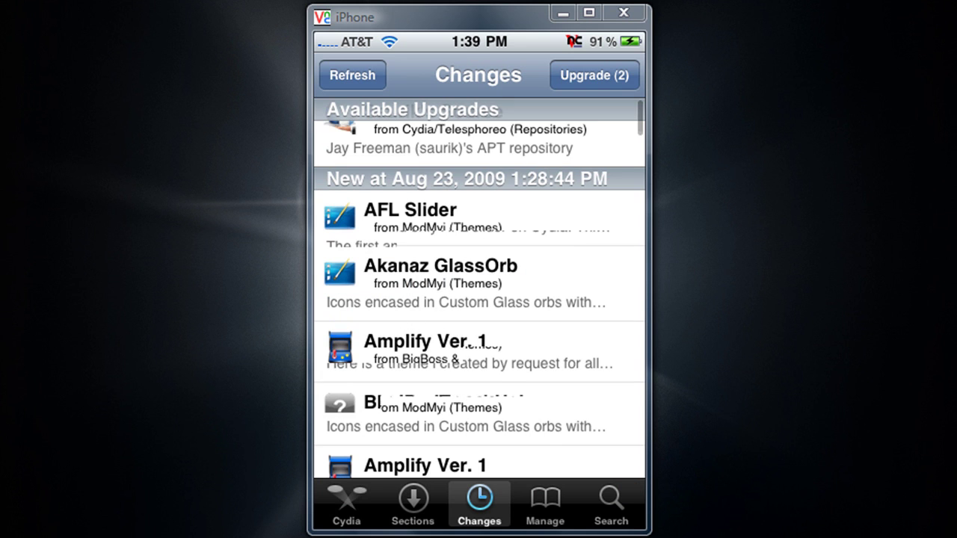
scroll(478, 292, down, 10)
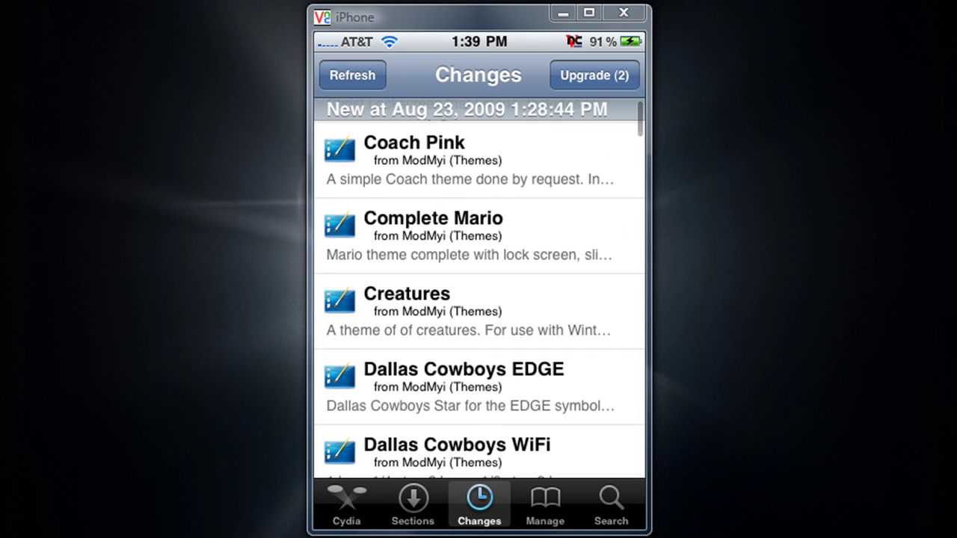
scroll(478, 292, down, 5)
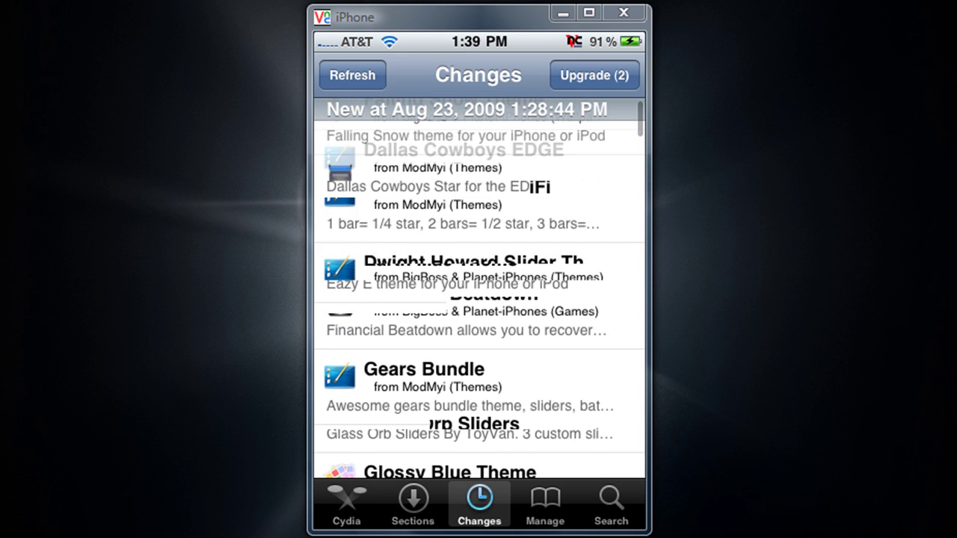
scroll(478, 292, down, 3)
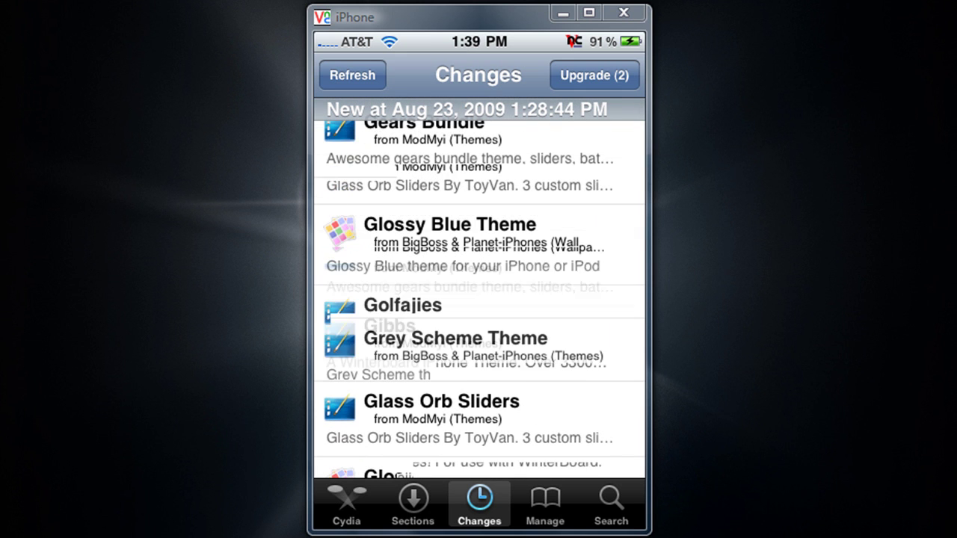
scroll(479, 292, down, 5)
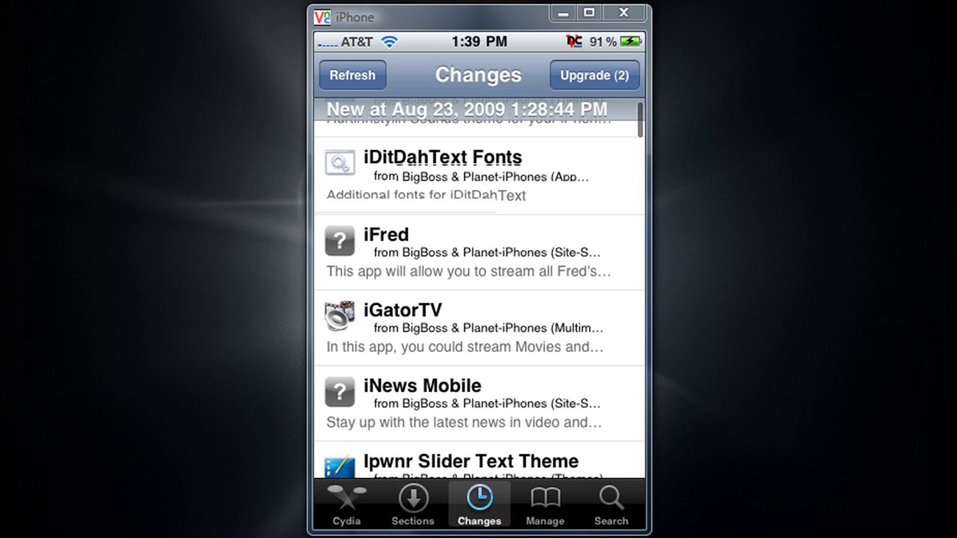